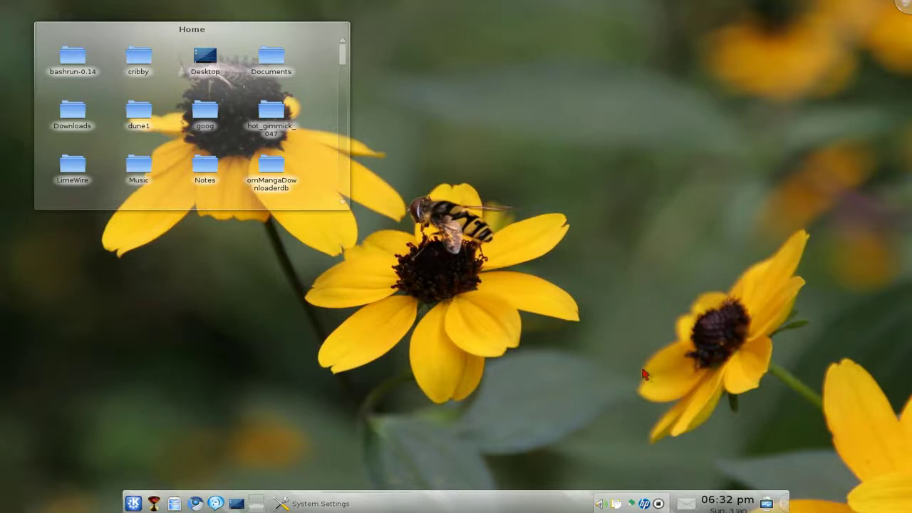
Step: Review the desktop activity settings, keep Folder View as the activity type, and close without changes
mouse_move(314, 121)
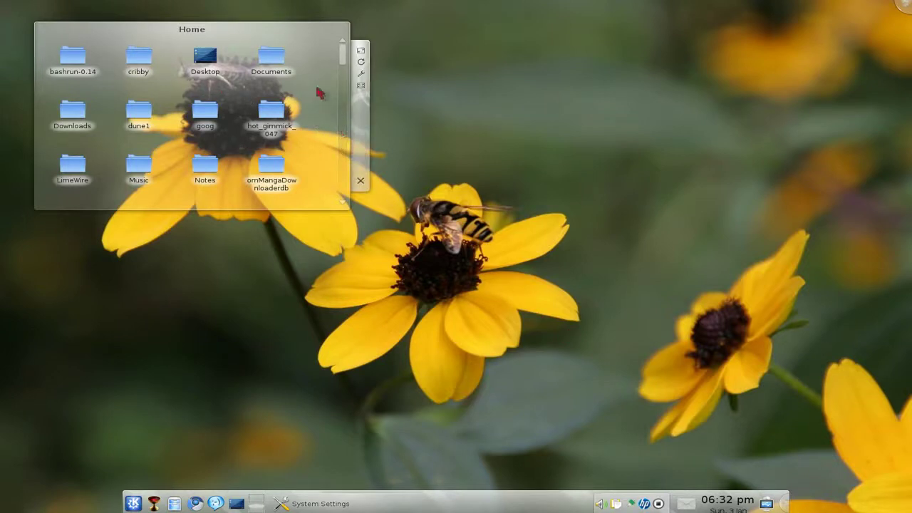
scroll(319, 93, "down", 1)
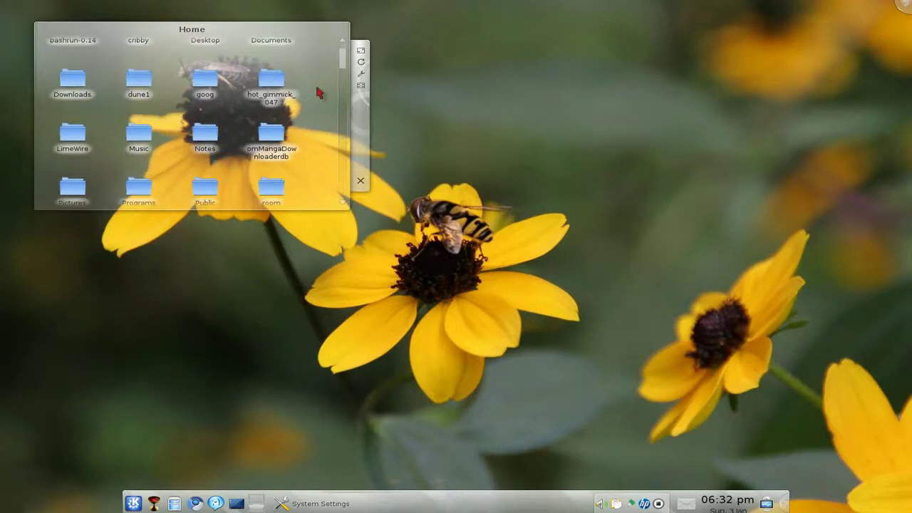
scroll(319, 93, "up", 1)
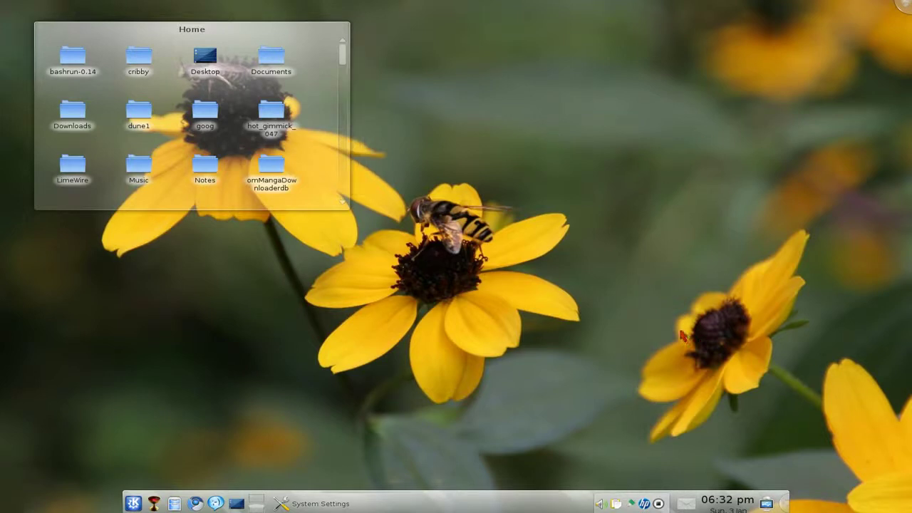
left_click(904, 7)
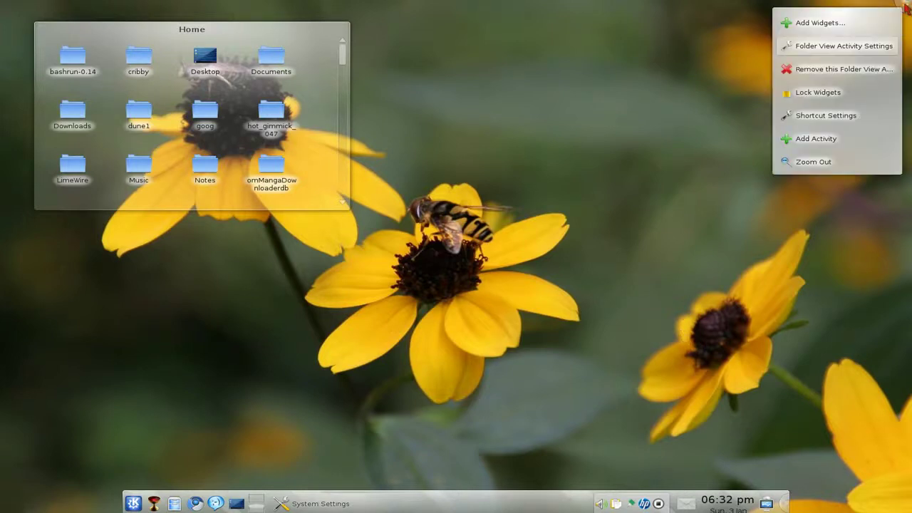
left_click(825, 51)
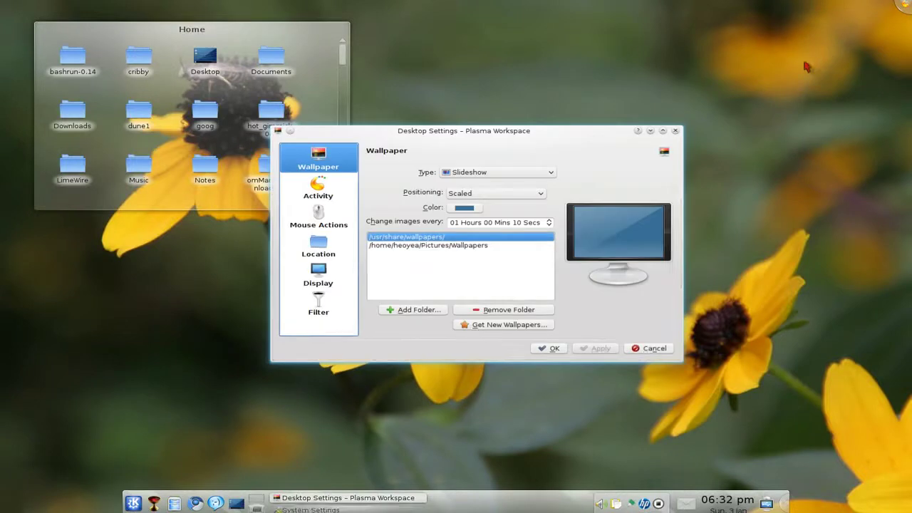
left_click(320, 196)
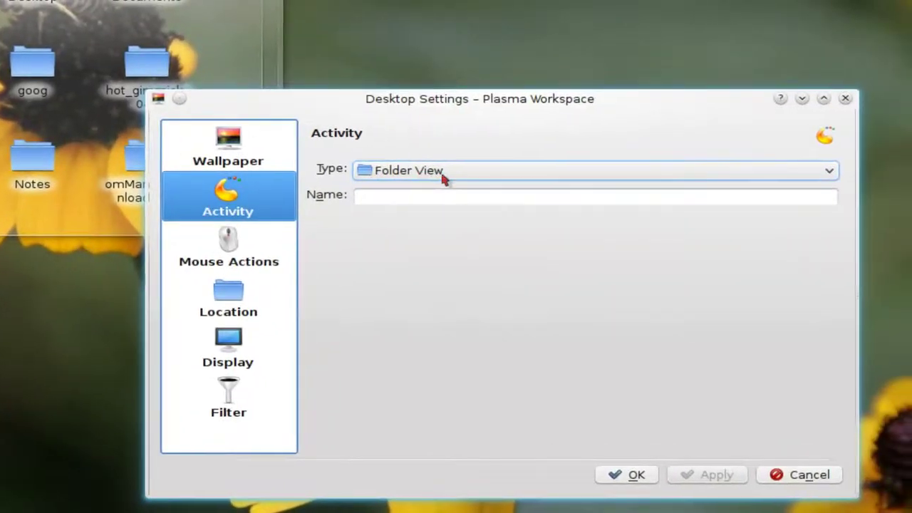
left_click(443, 175)
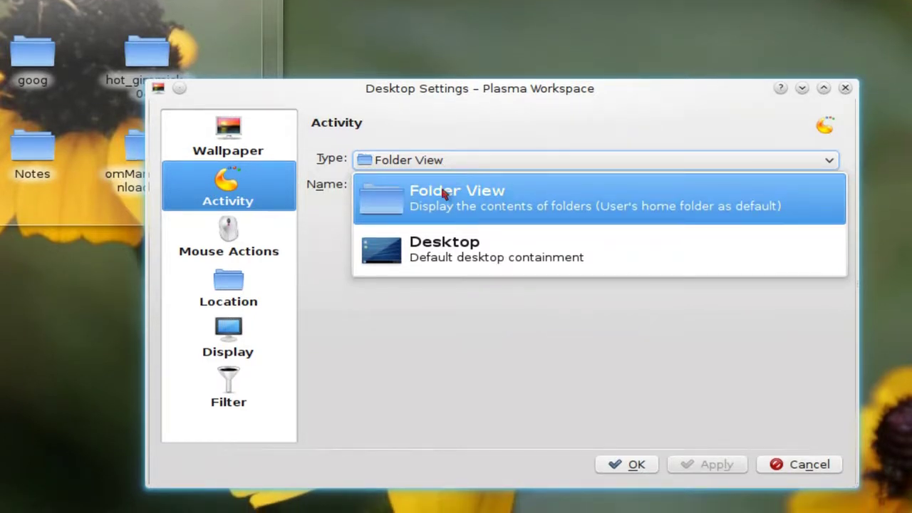
left_click(443, 193)
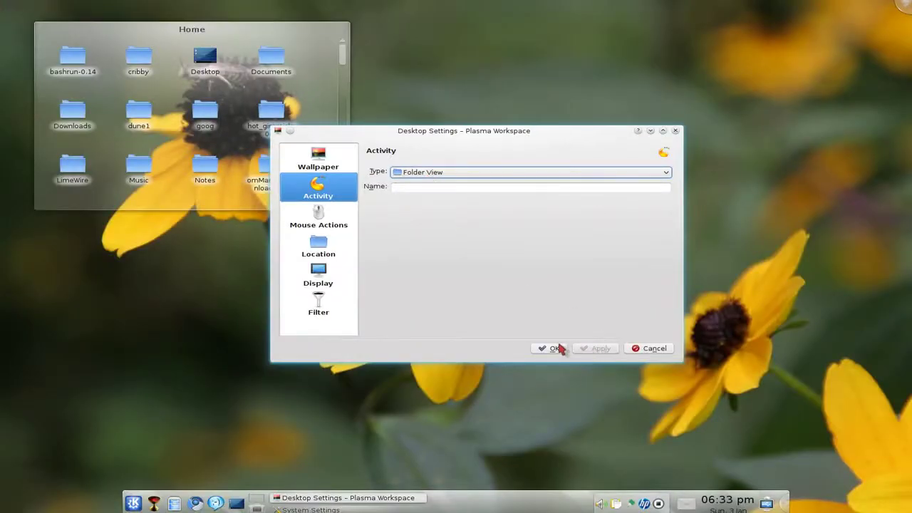
left_click(638, 349)
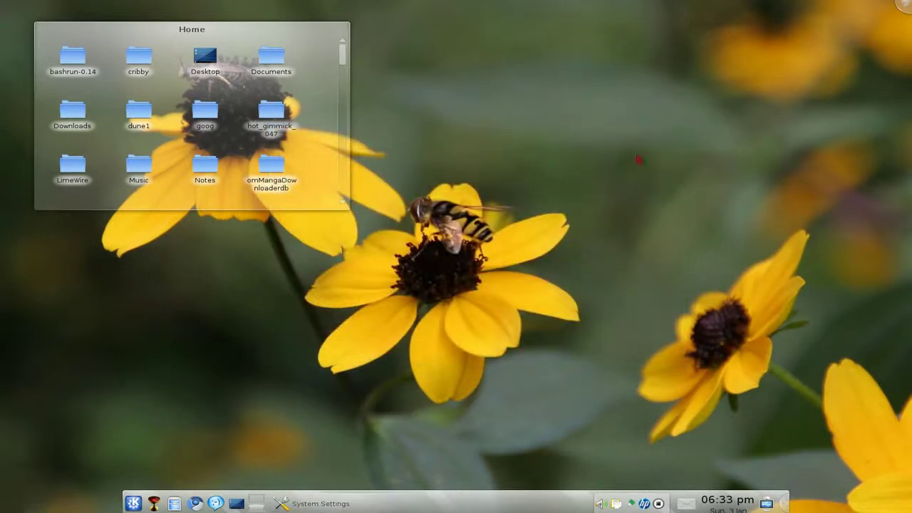
Step: Delete the Home folder view widget from its handle, then launch Dolphin from the taskbar
left_click_drag(716, 80, 561, 415)
mouse_move(339, 127)
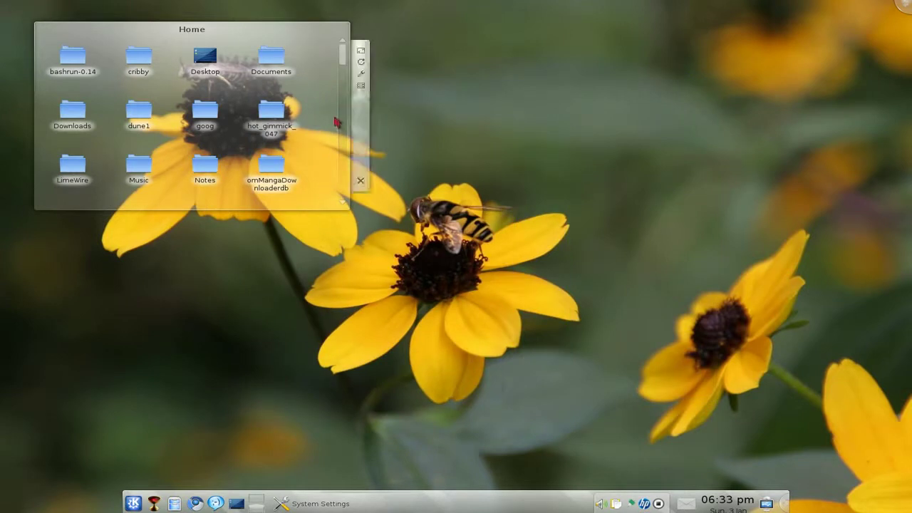
left_click(361, 180)
left_click(175, 503)
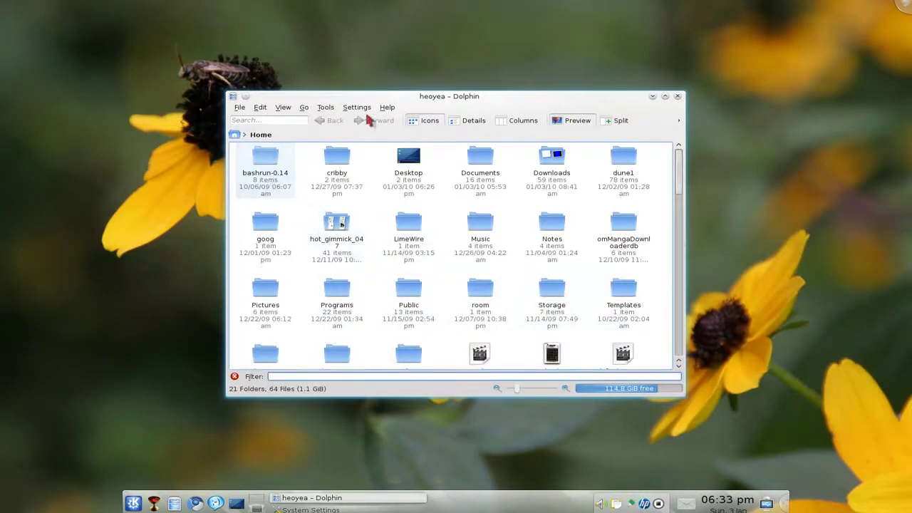
Step: Move the bashrun-0.14 folder from Home onto the desktop
left_click_drag(417, 97, 556, 106)
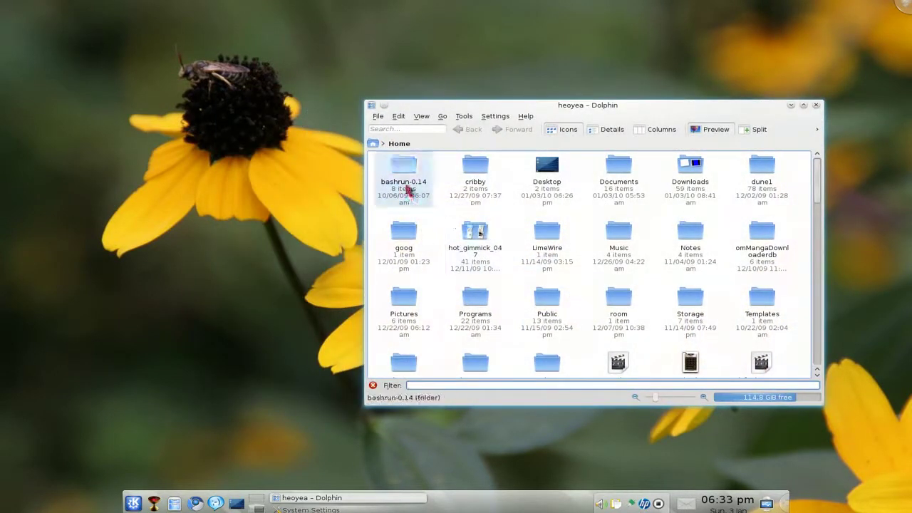
left_click_drag(408, 186, 104, 105)
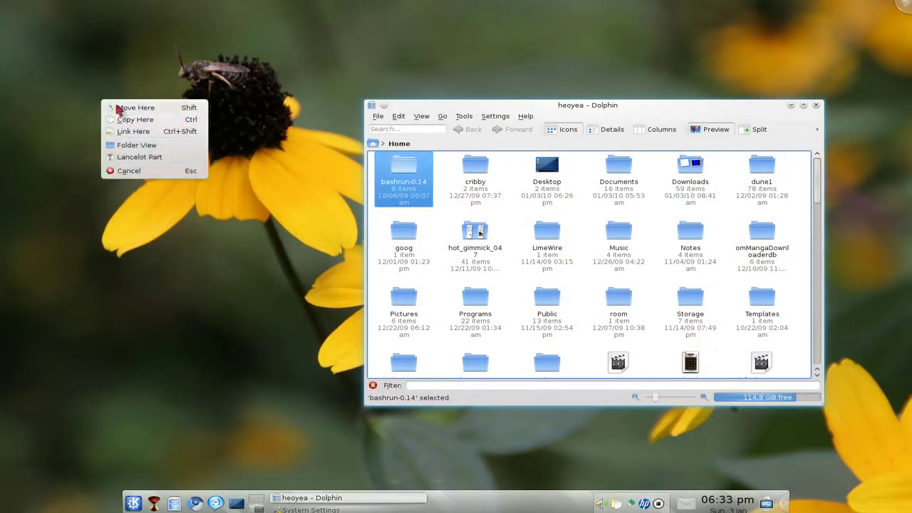
left_click(127, 108)
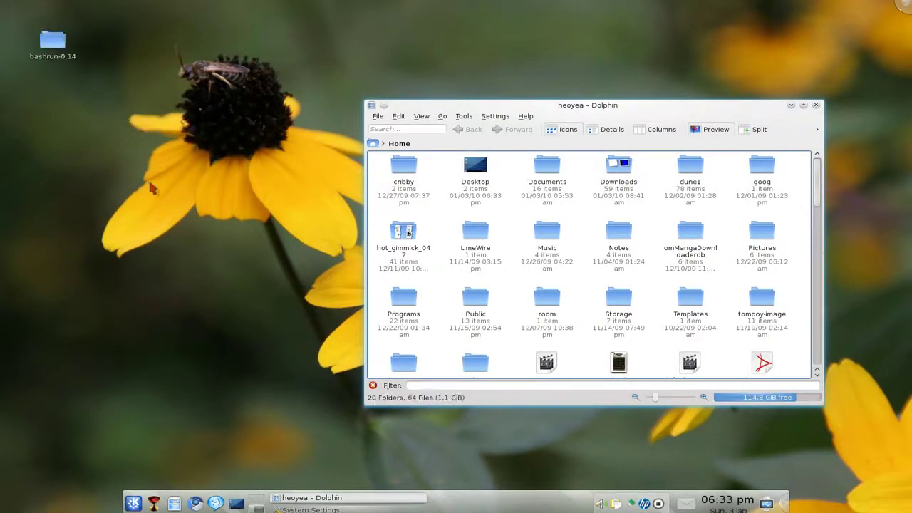
Step: Move cl-usb-numpad.jpg onto the desktop as well, then close Dolphin
scroll(631, 255, "down", 3)
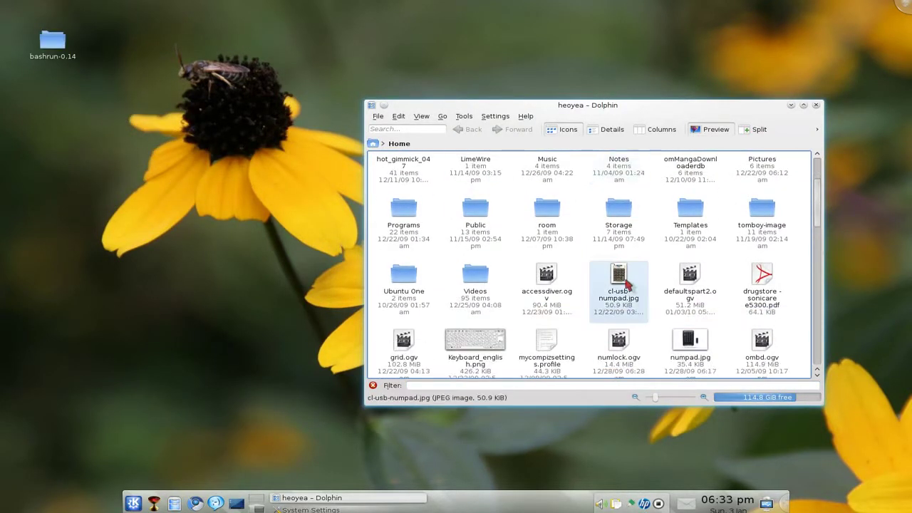
left_click_drag(625, 287, 118, 178)
left_click(119, 178)
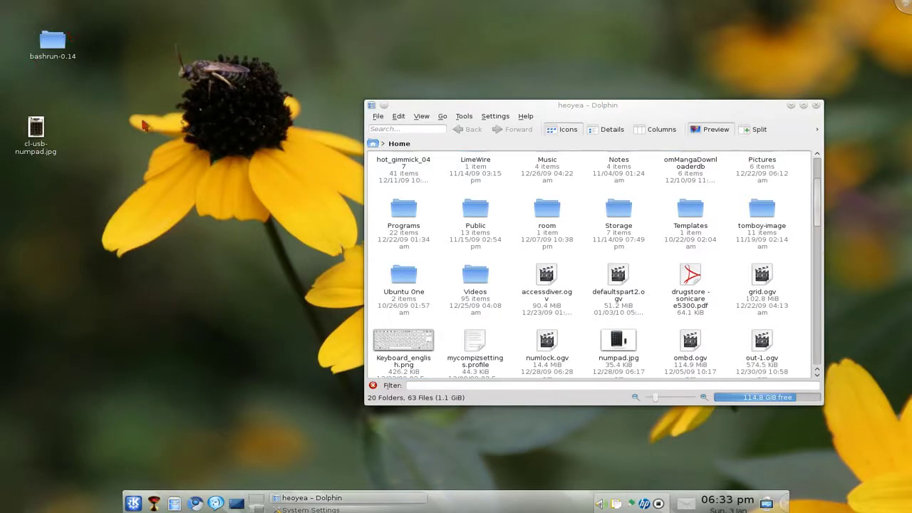
left_click(817, 106)
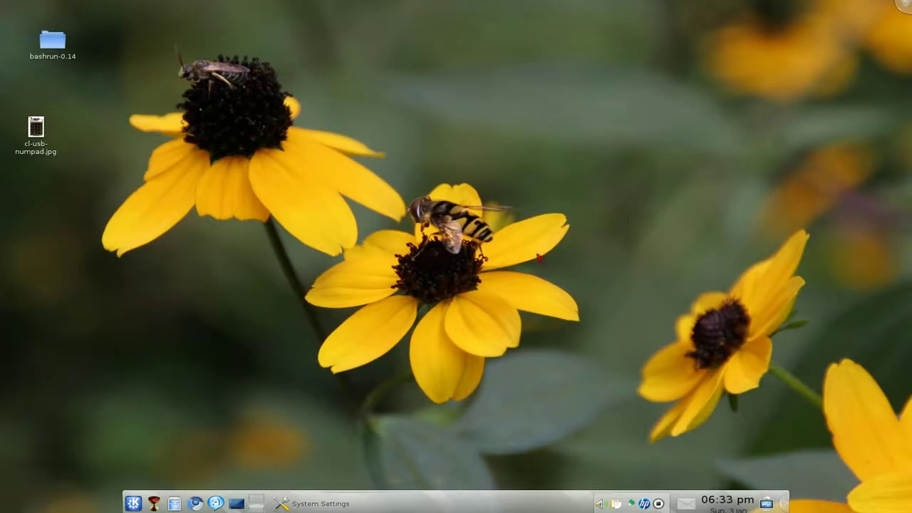
Step: Restore System Settings from the taskbar and open Appearance under Look & Feel
left_click(312, 505)
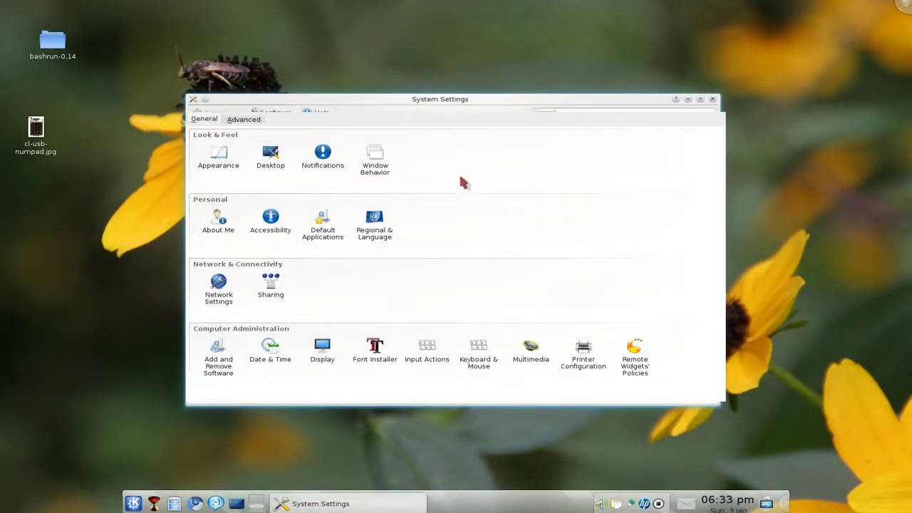
mouse_move(221, 165)
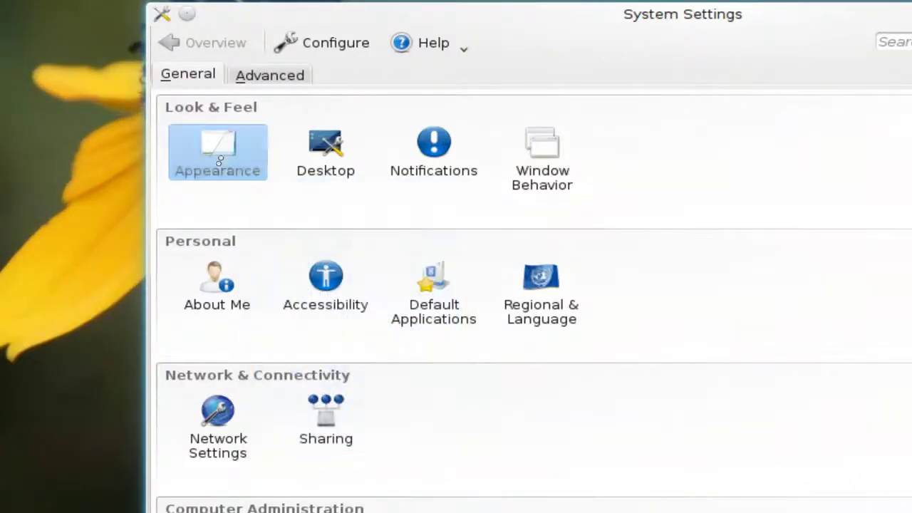
left_click(220, 163)
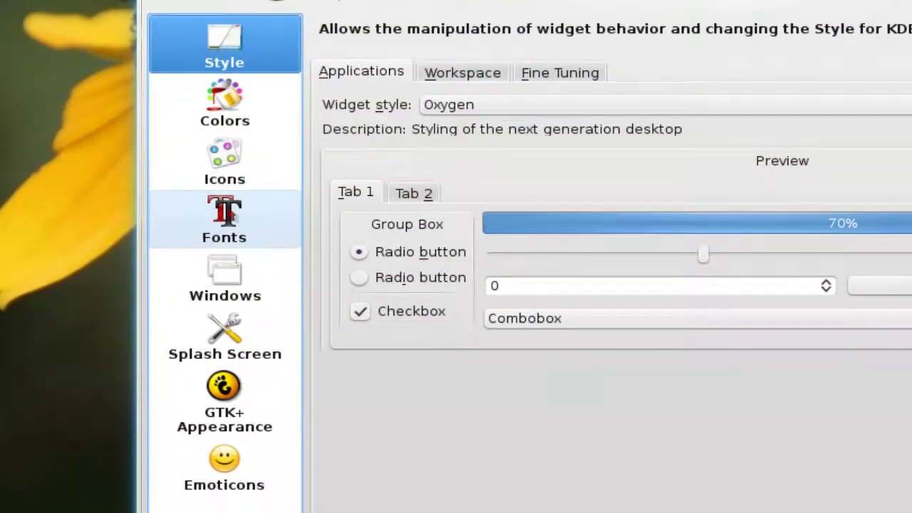
Step: Under Fonts, choose Adjust All Fonts and enable the Font, Font style and Size checkboxes
left_click(230, 215)
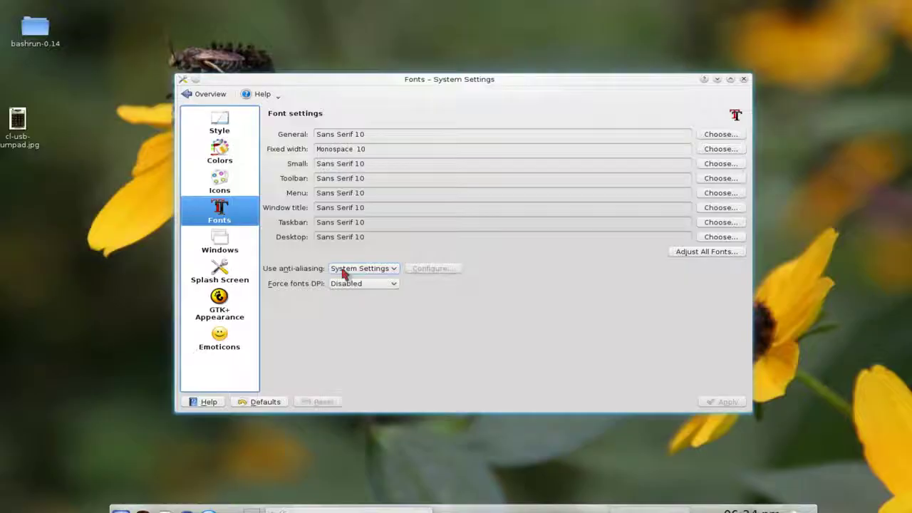
left_click(680, 257)
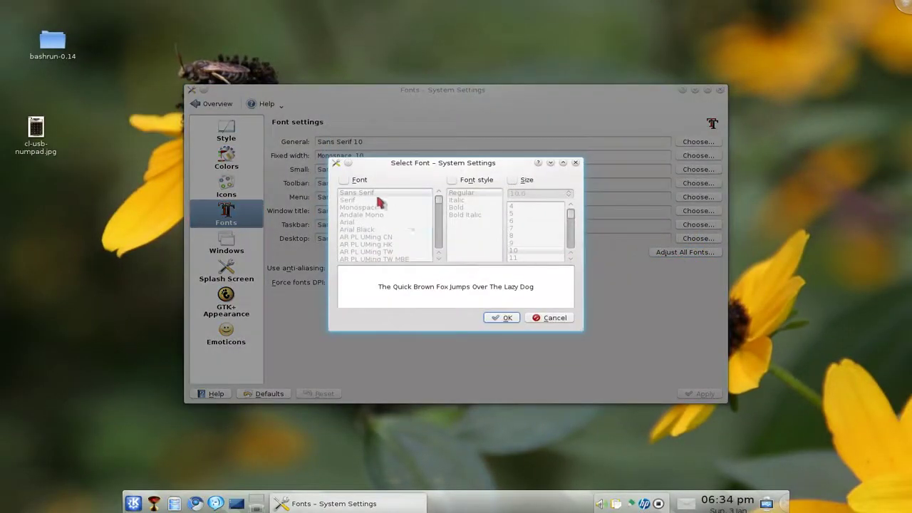
left_click(345, 180)
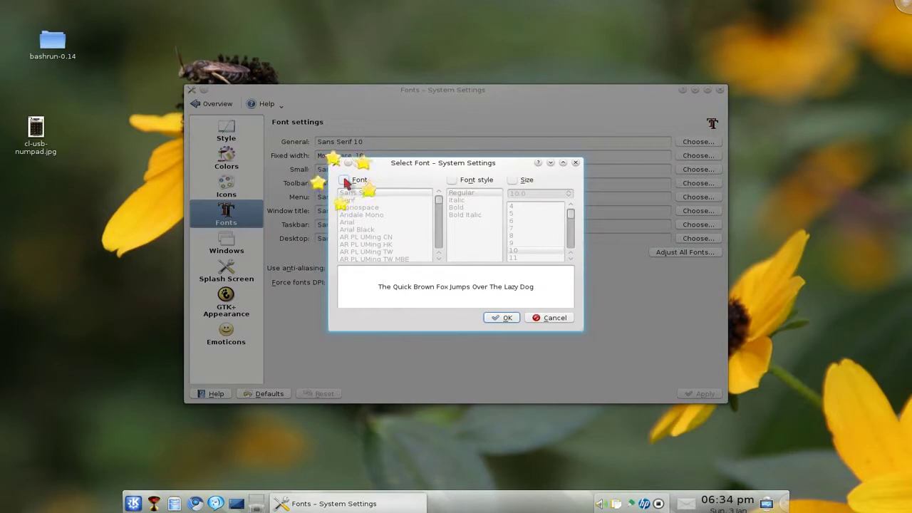
left_click(450, 182)
left_click(522, 182)
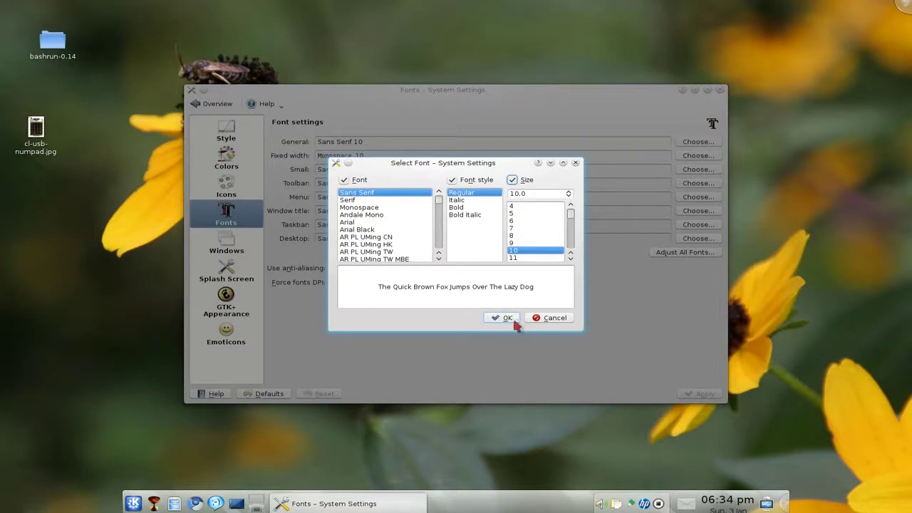
Step: Cancel the Select Font dialog, leaving Sans Serif 10, and return to the Overview grid
left_click(549, 318)
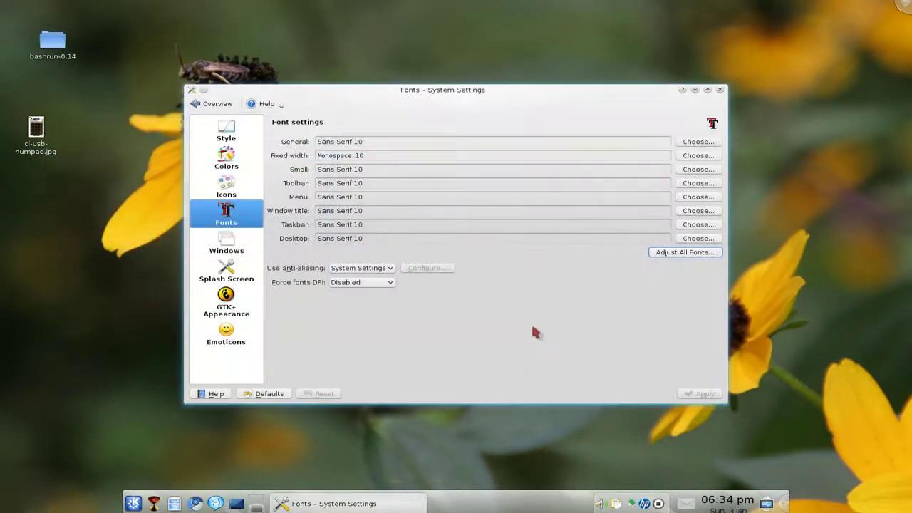
left_click(212, 103)
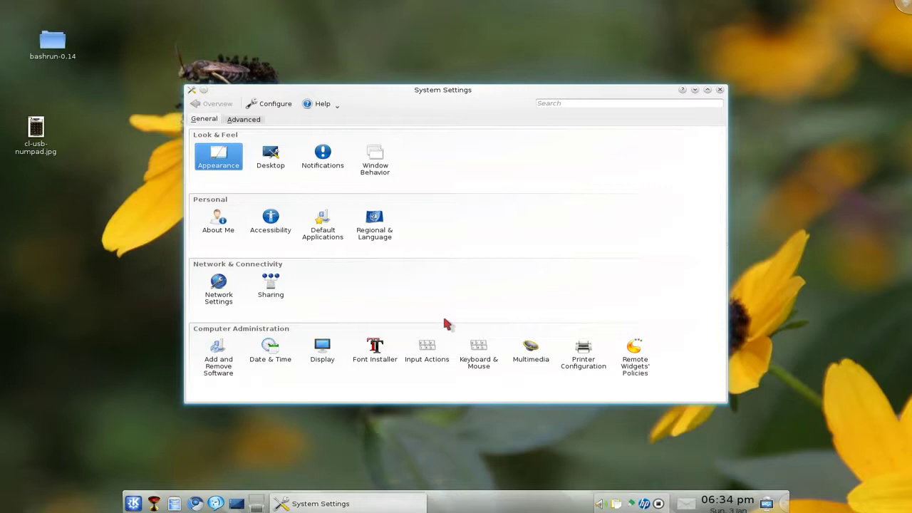
Step: Set NumLock on KDE Startup to 'Turn on' in Keyboard & Mouse, then minimize System Settings
mouse_move(482, 362)
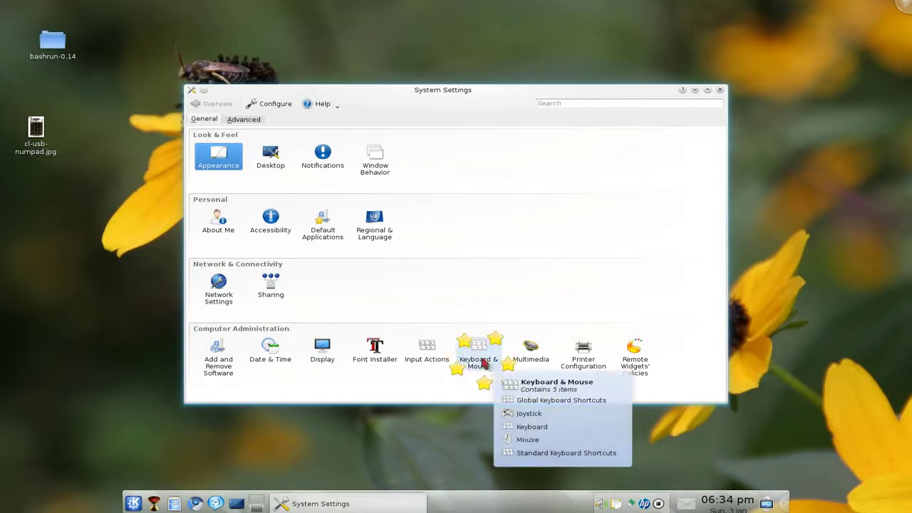
left_click(482, 362)
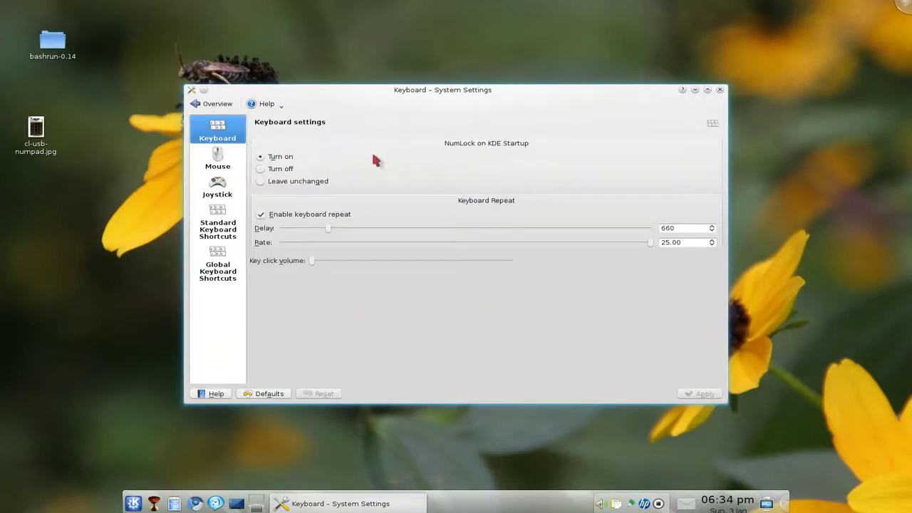
left_click(457, 153)
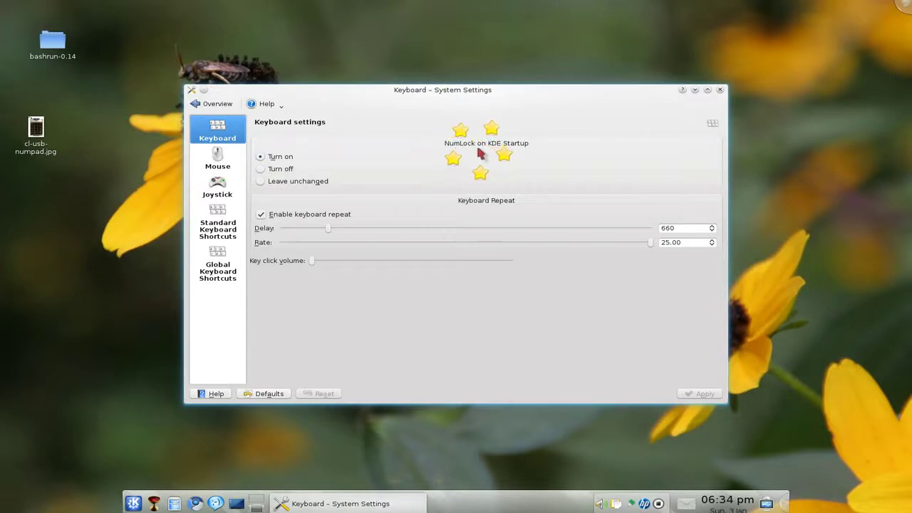
left_click(277, 162)
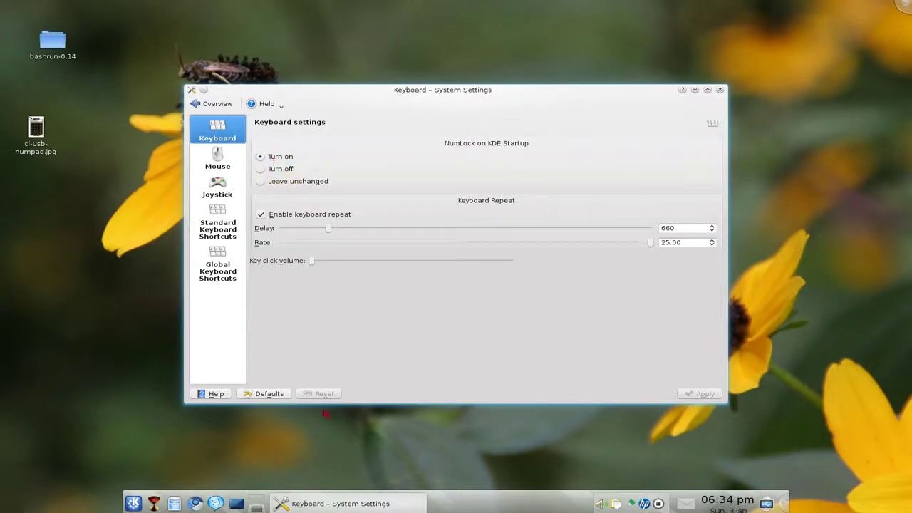
left_click(207, 104)
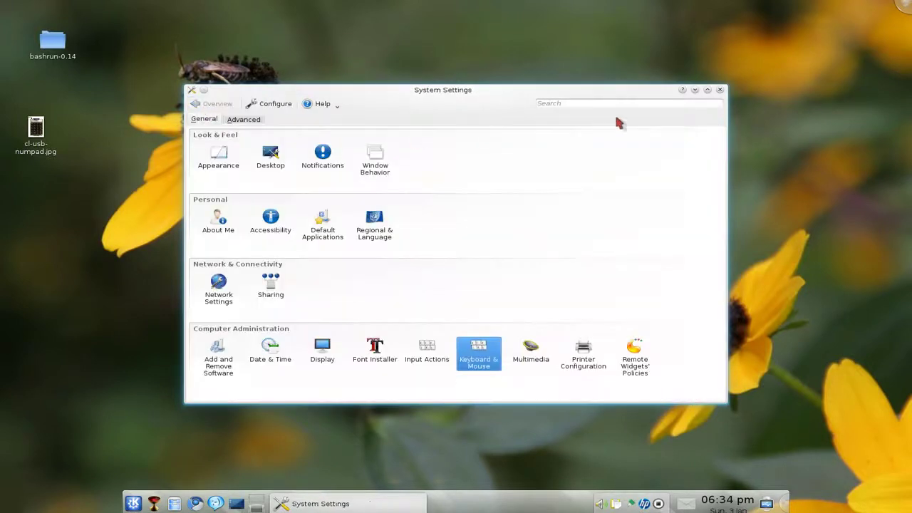
left_click(695, 91)
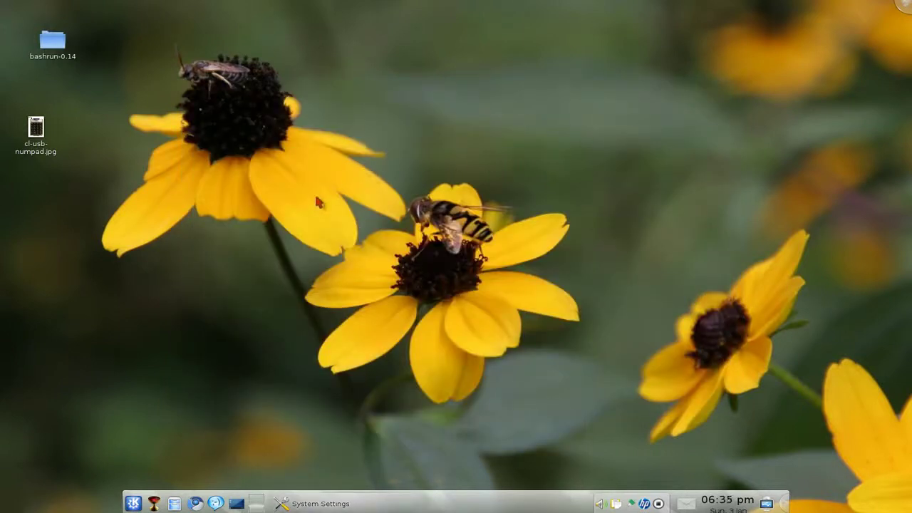
left_click(133, 504)
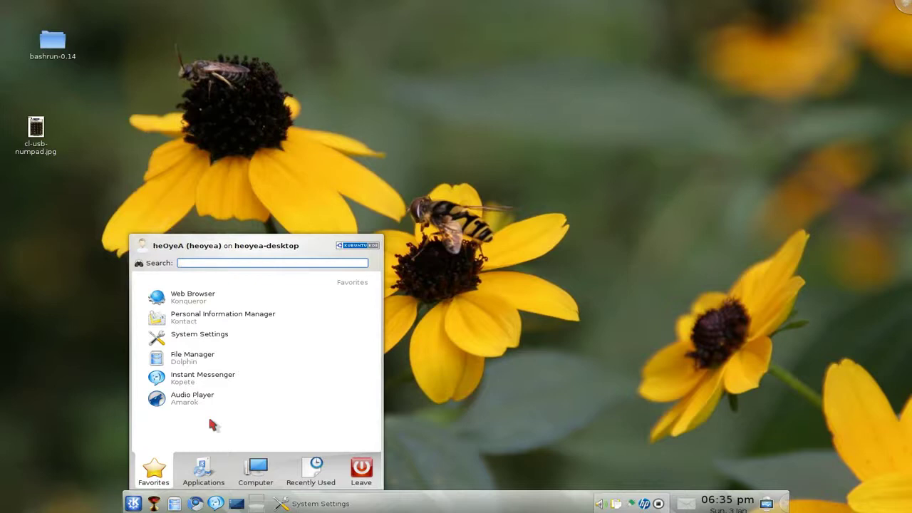
left_click(204, 476)
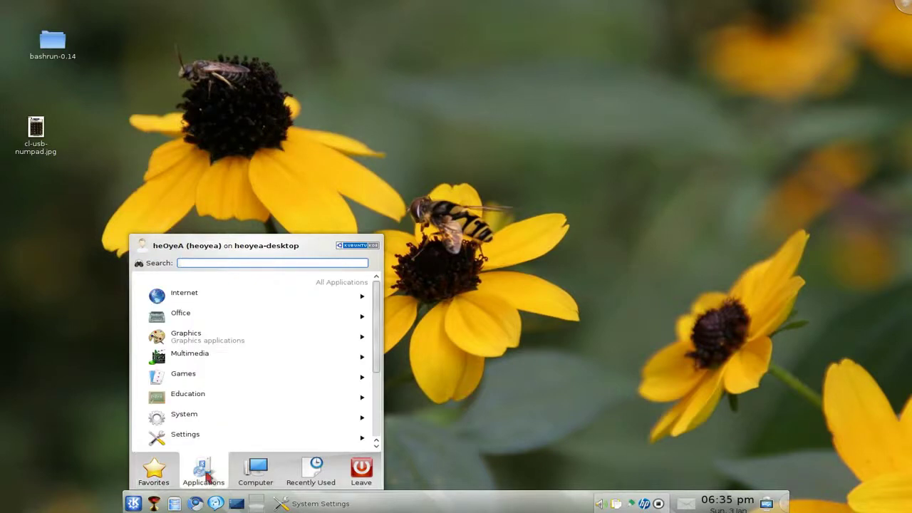
scroll(243, 373, "down", 1)
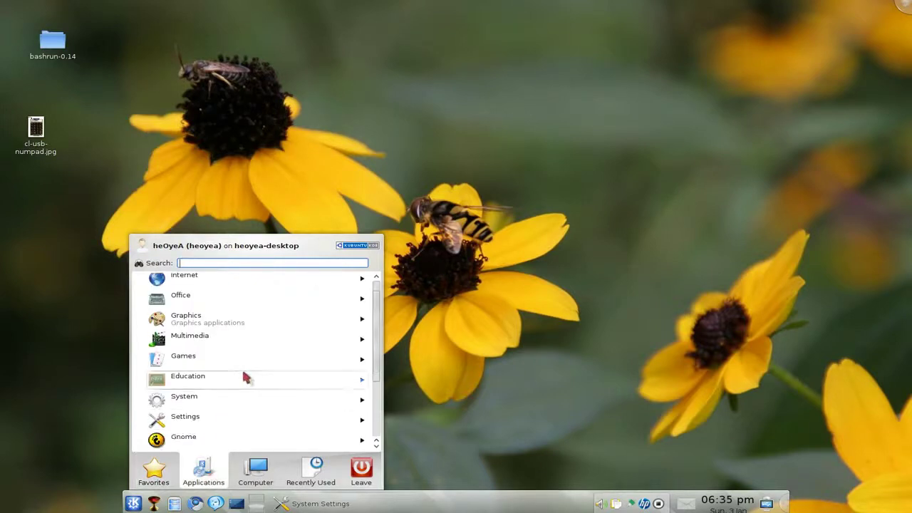
left_click(365, 361)
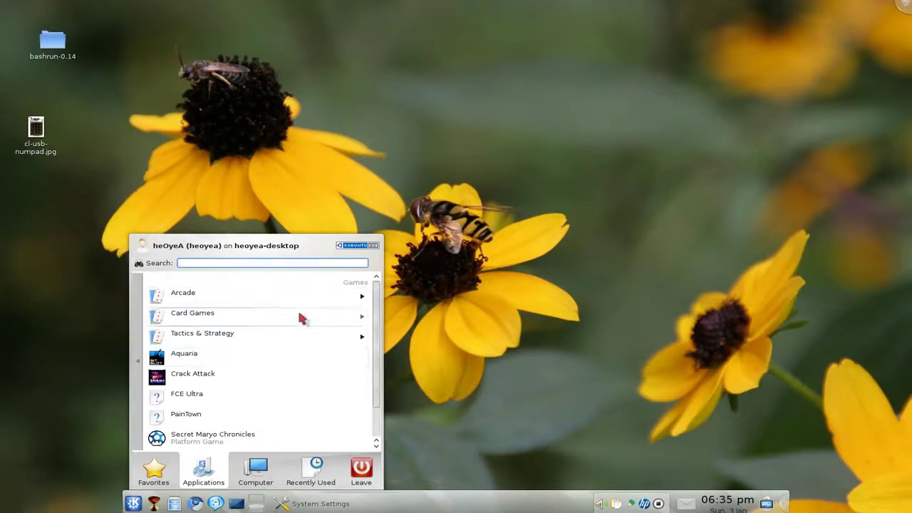
scroll(263, 397, "down", 2)
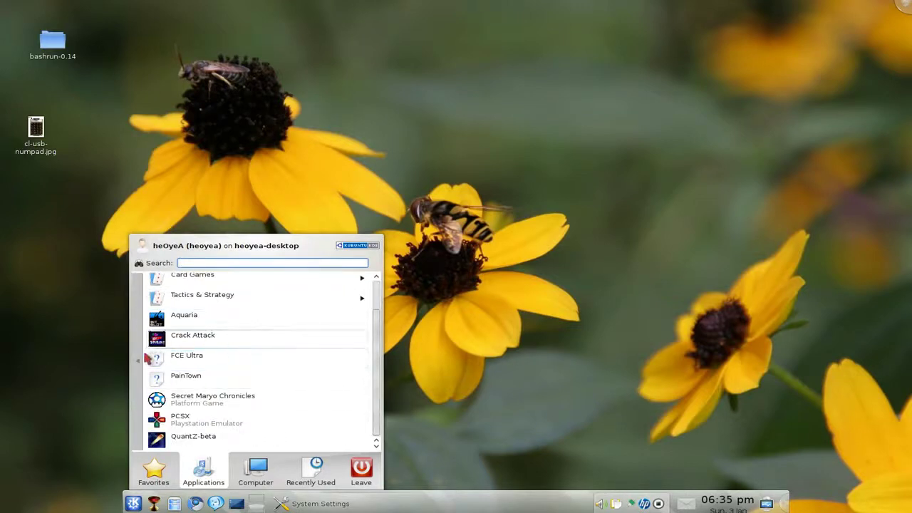
left_click(135, 378)
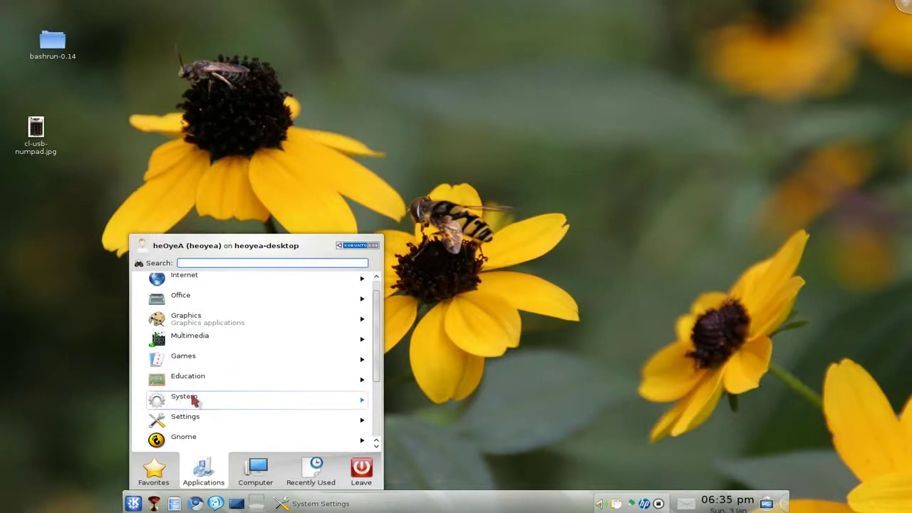
left_click(356, 405)
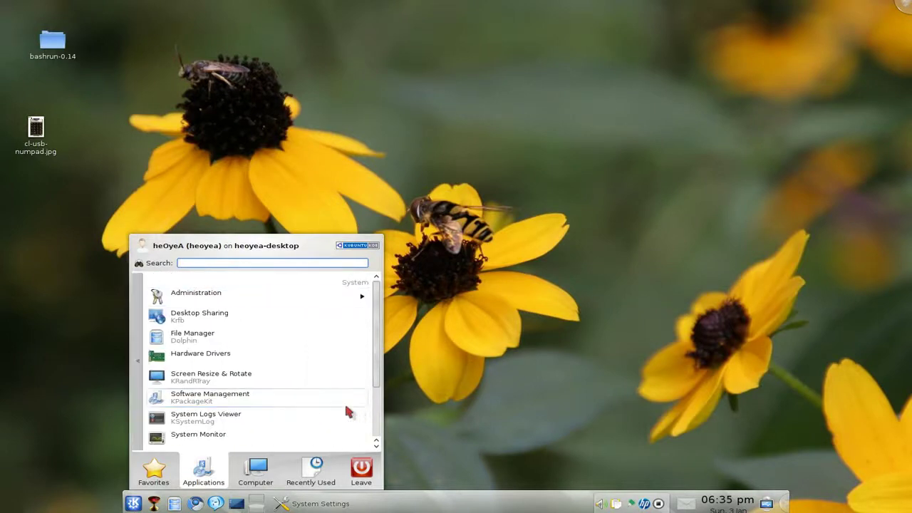
left_click(154, 470)
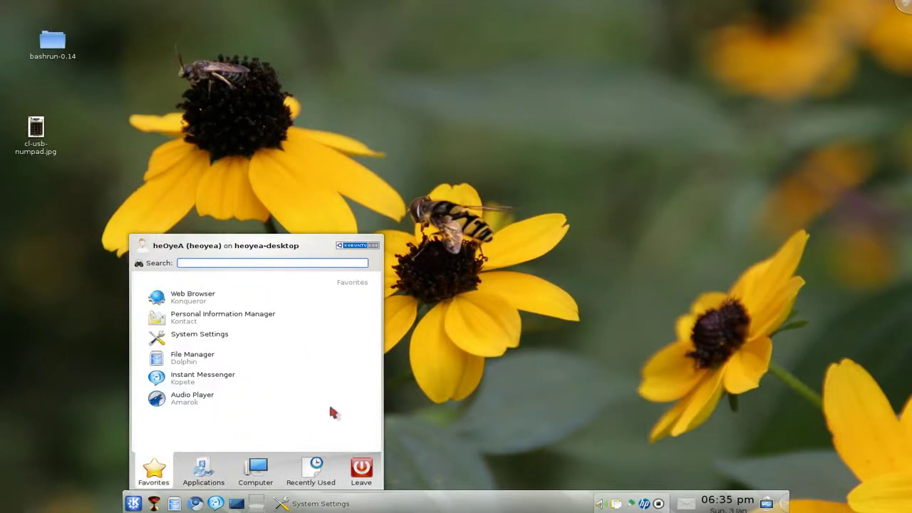
left_click(456, 384)
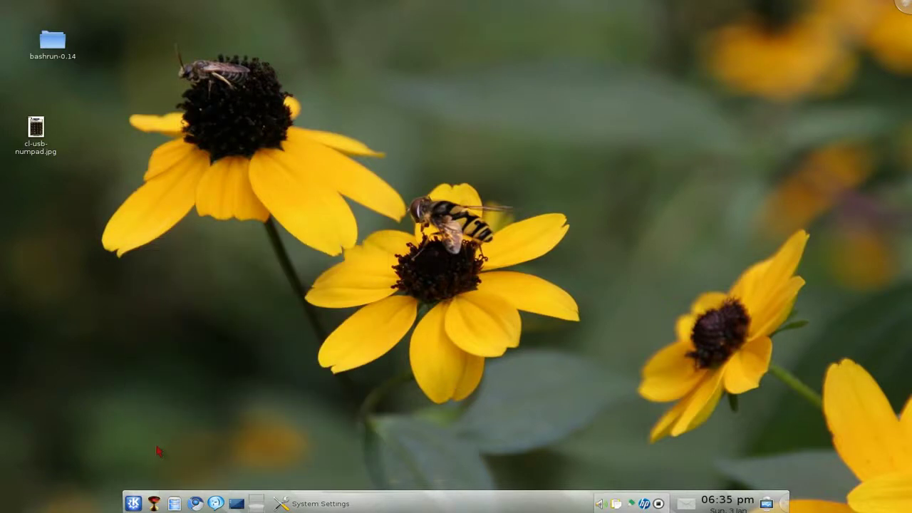
left_click(133, 503)
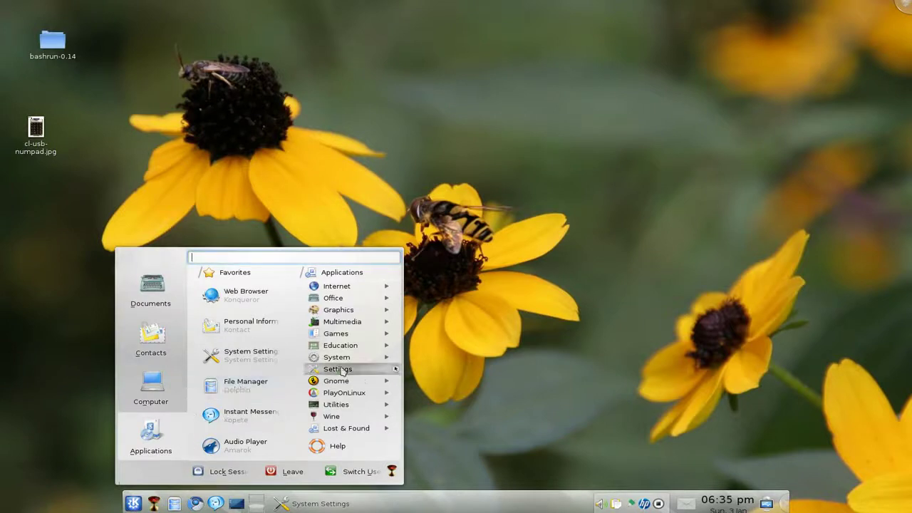
left_click(388, 393)
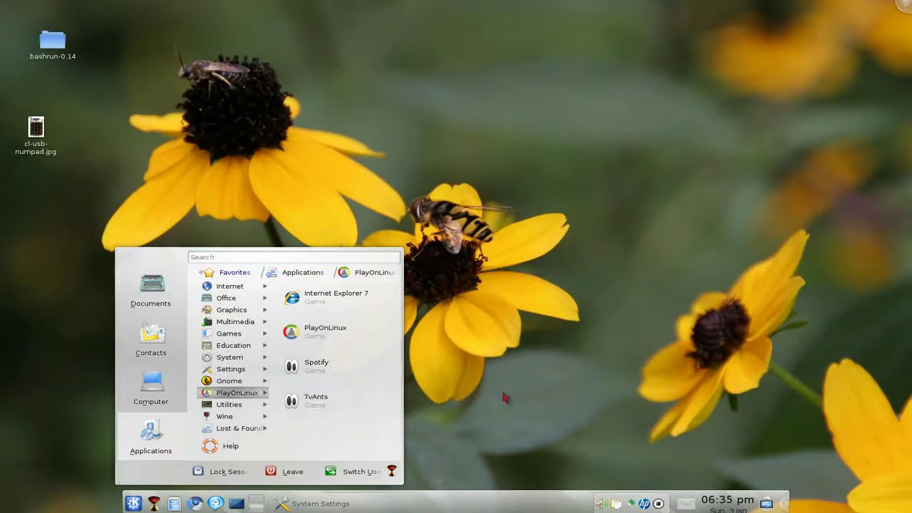
left_click(507, 398)
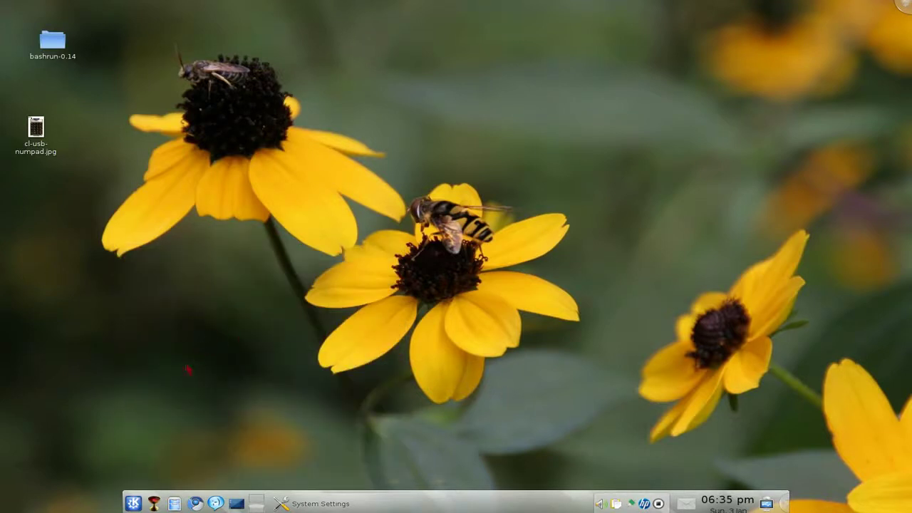
Step: Switch the K launcher to Classic Menu Style, then open, browse and close the new menu
right_click(133, 505)
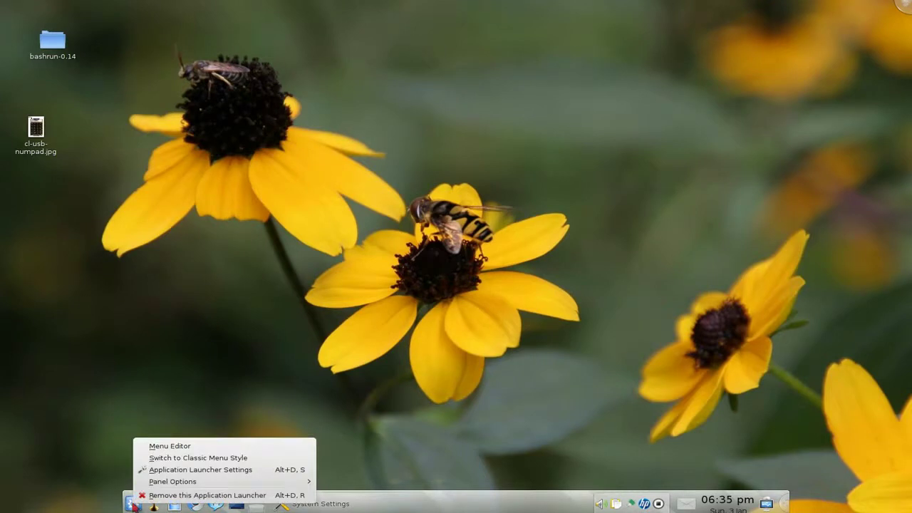
left_click(157, 459)
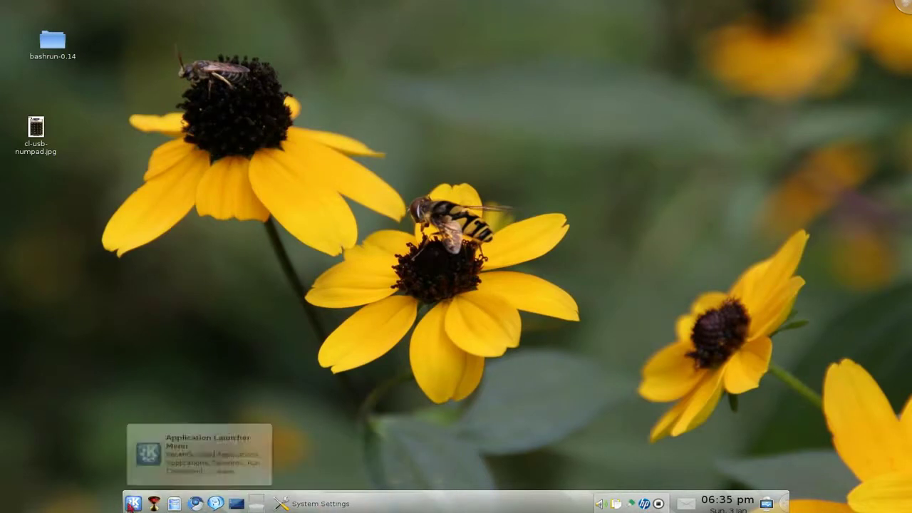
left_click(133, 504)
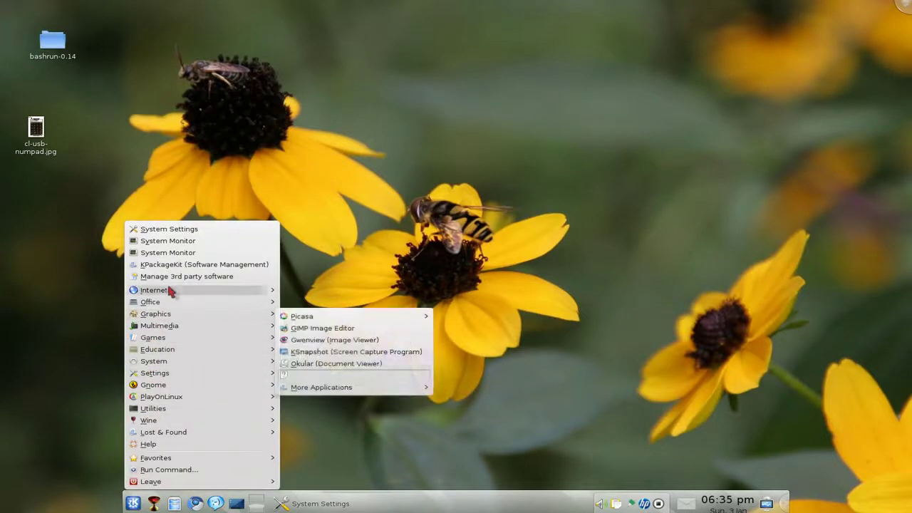
mouse_move(173, 314)
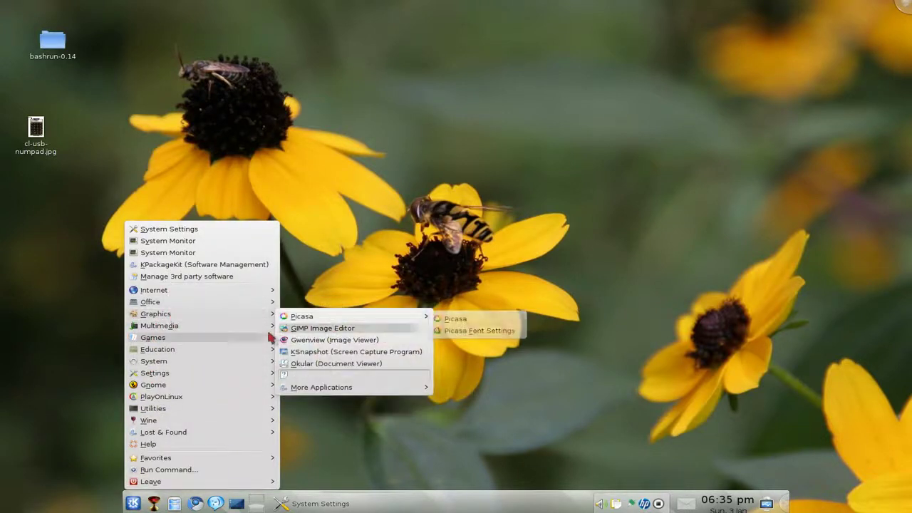
mouse_move(247, 360)
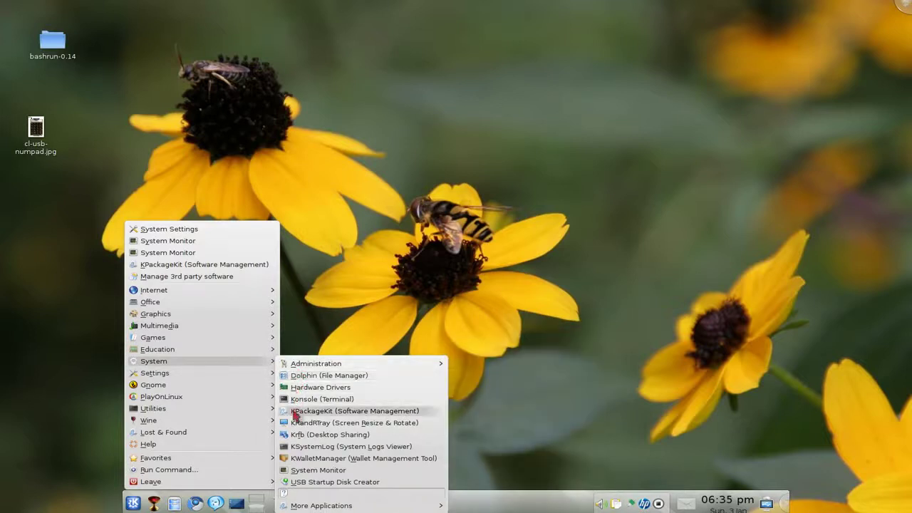
mouse_move(257, 397)
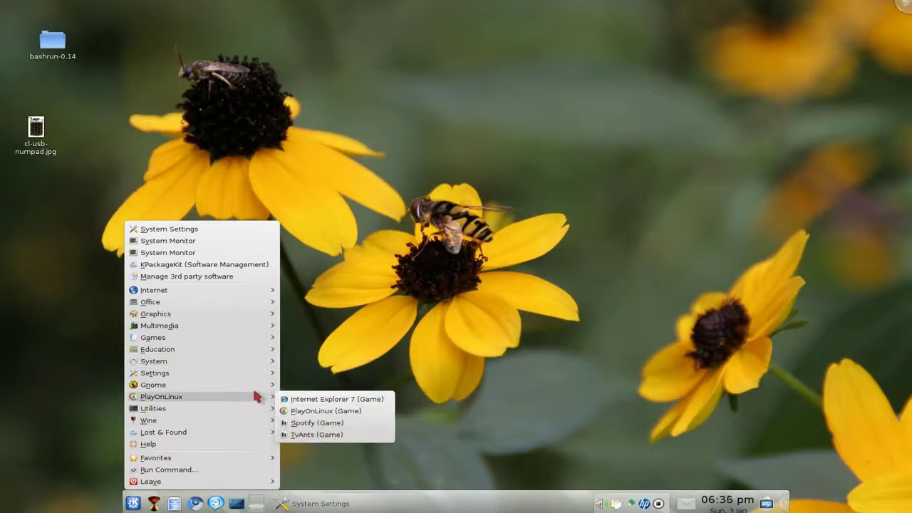
left_click(538, 276)
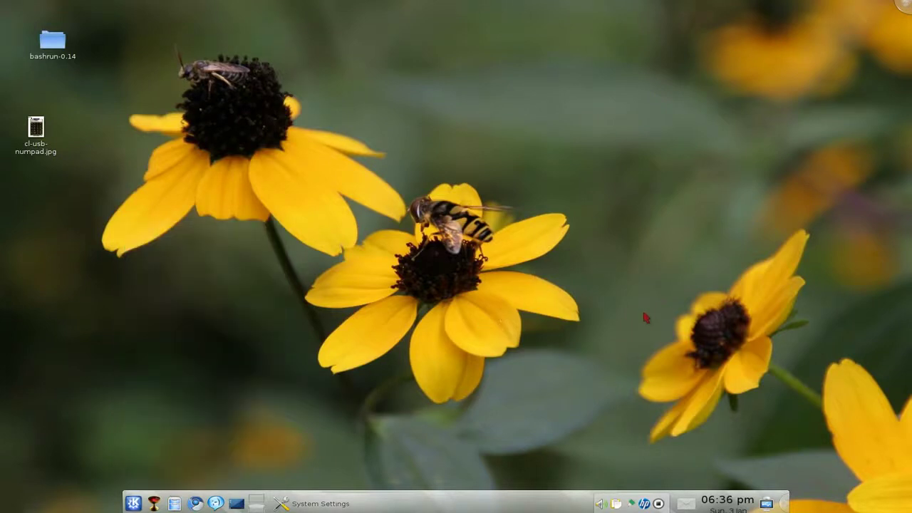